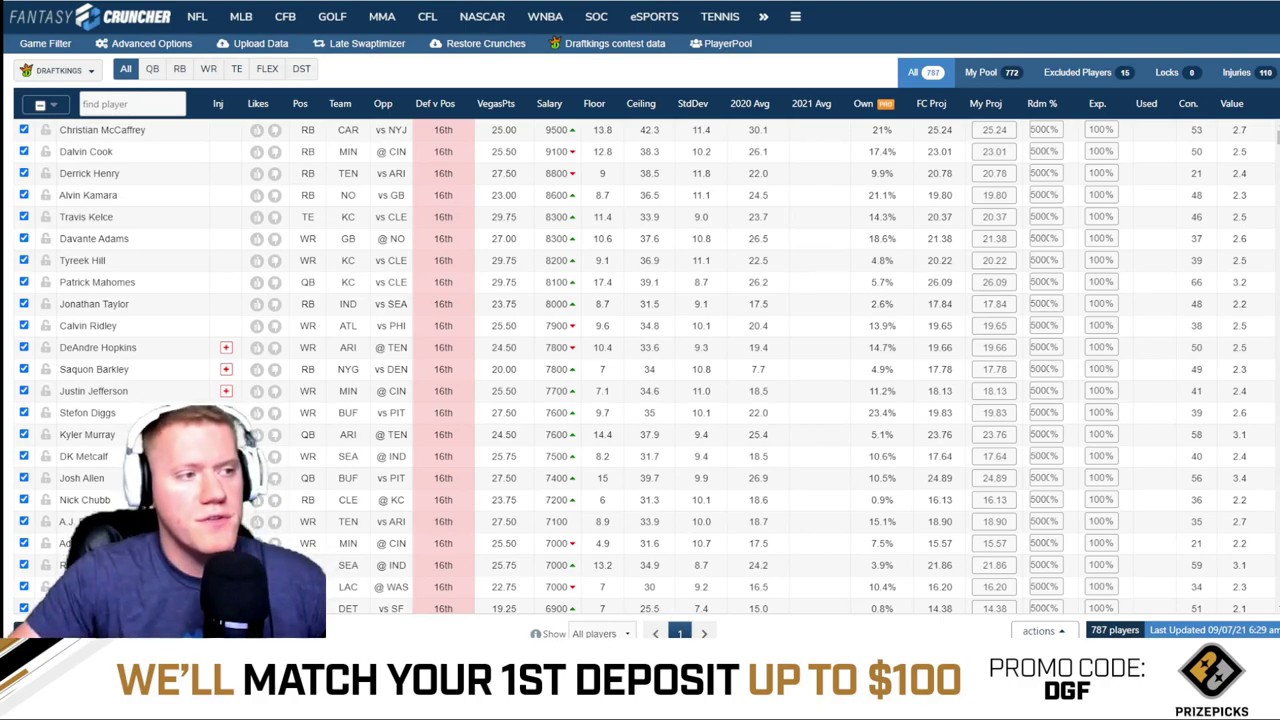
- Sort the player pool by ownership, highest first, and bring up the Position Stacks rules
left_click(258, 43)
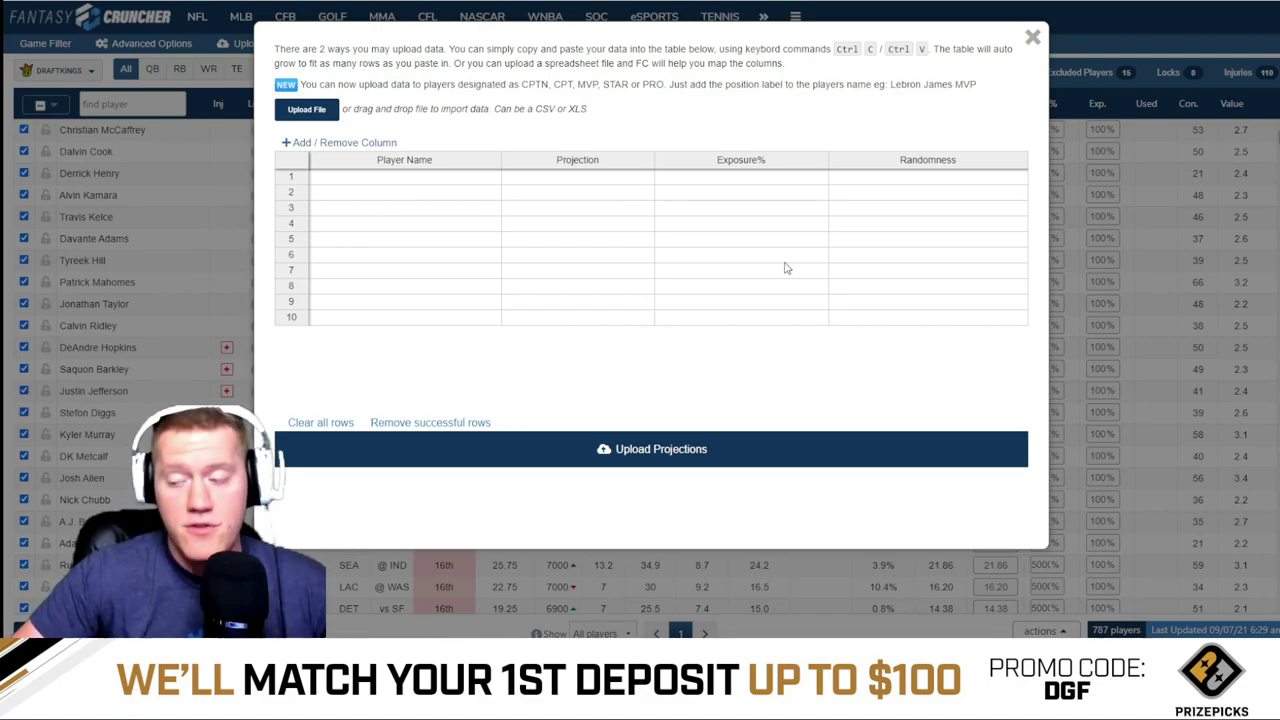
key("Escape")
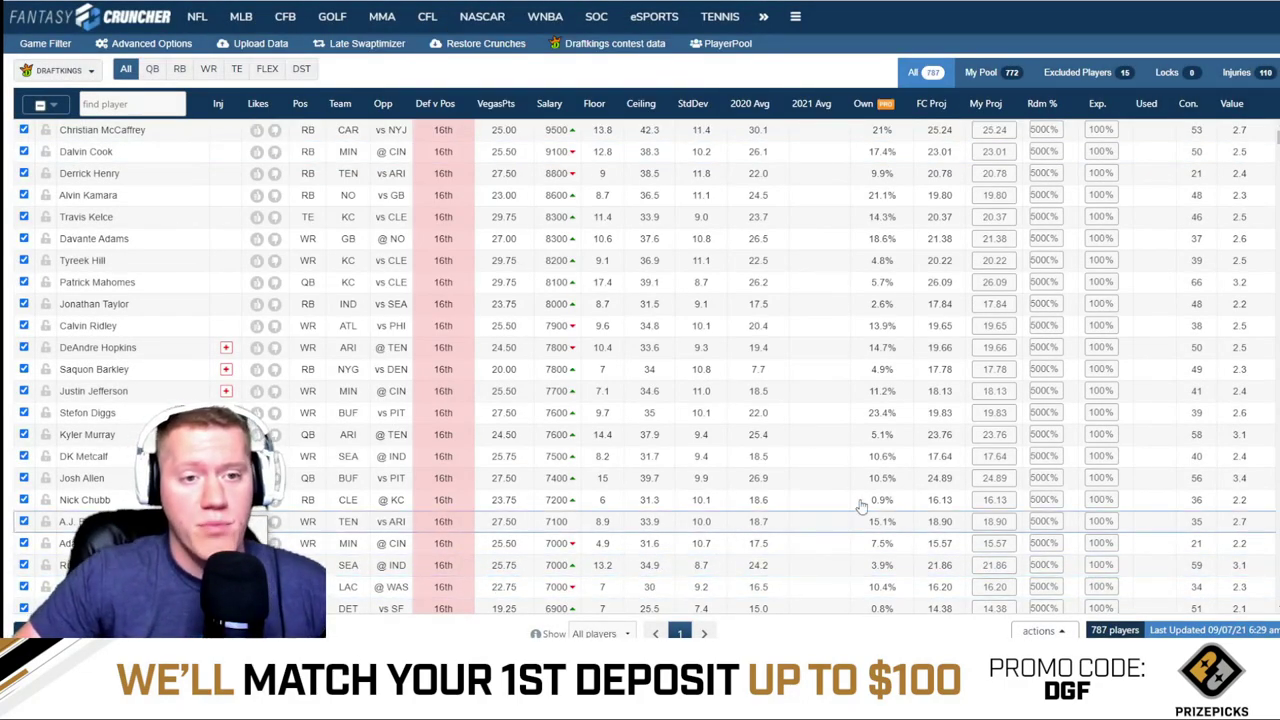
left_click(892, 119)
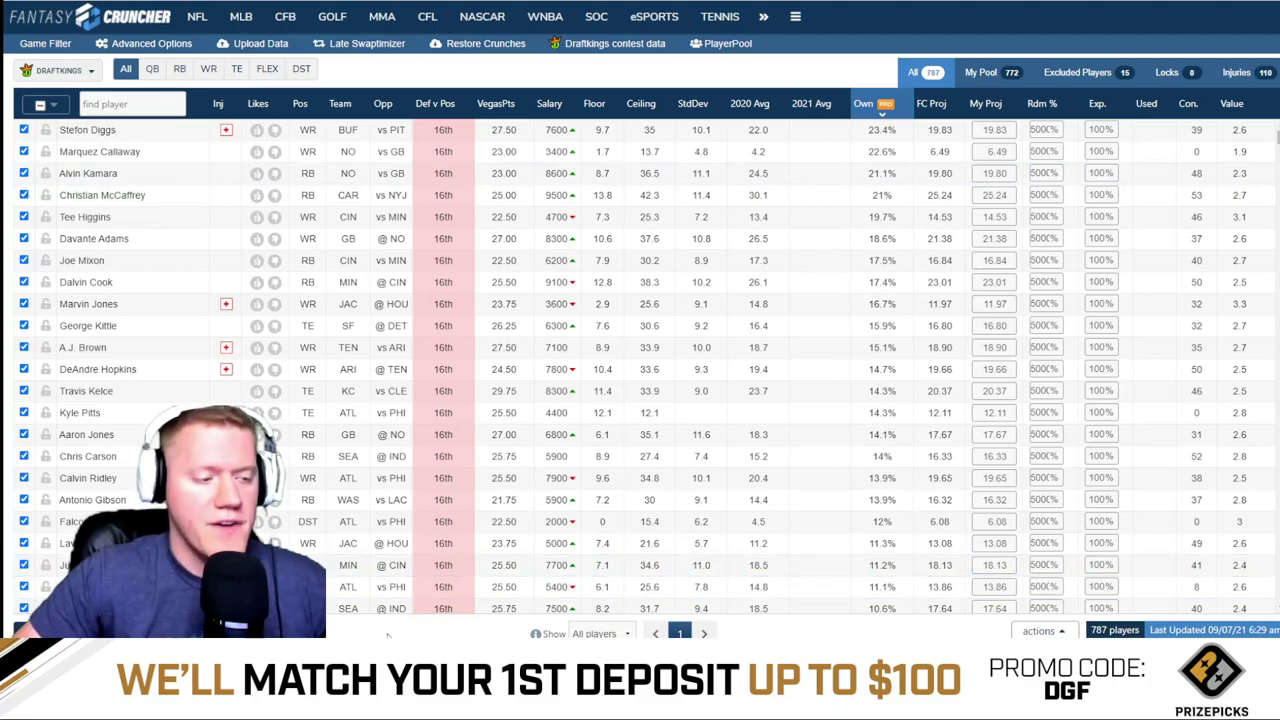
left_click(151, 43)
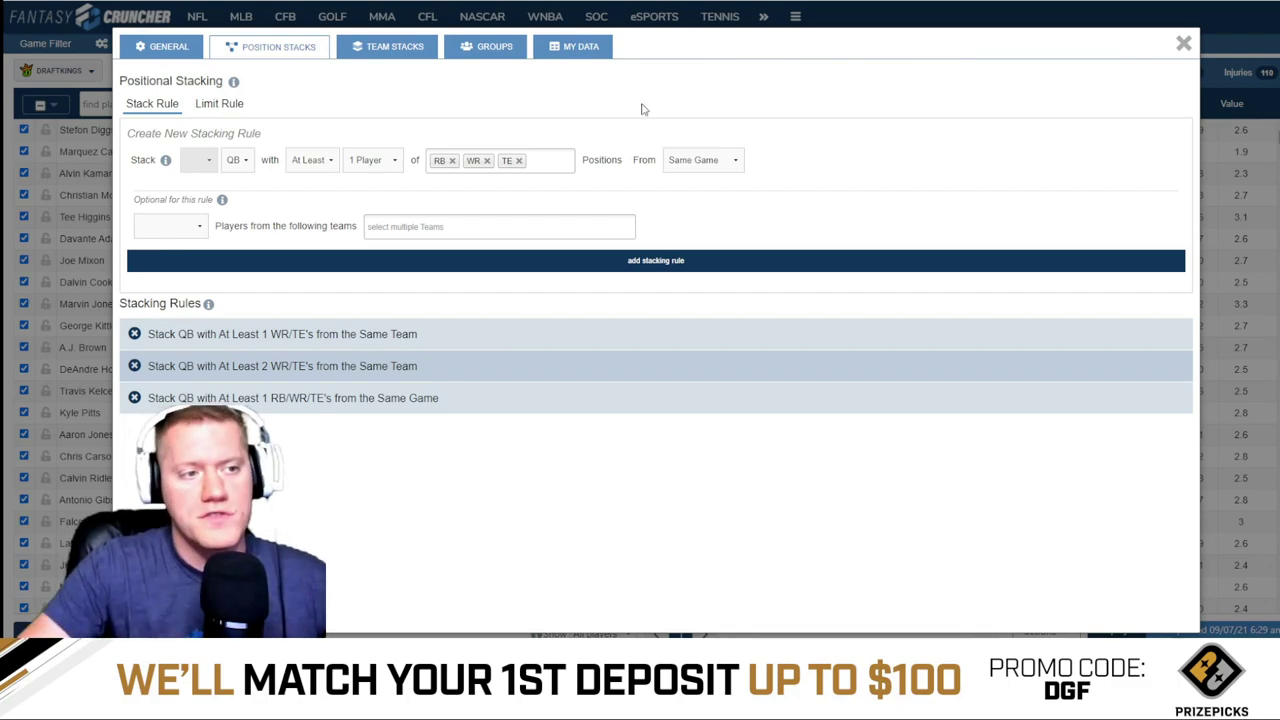
- Review the player group and position stacking tabs, then close Advanced Options
left_click(492, 48)
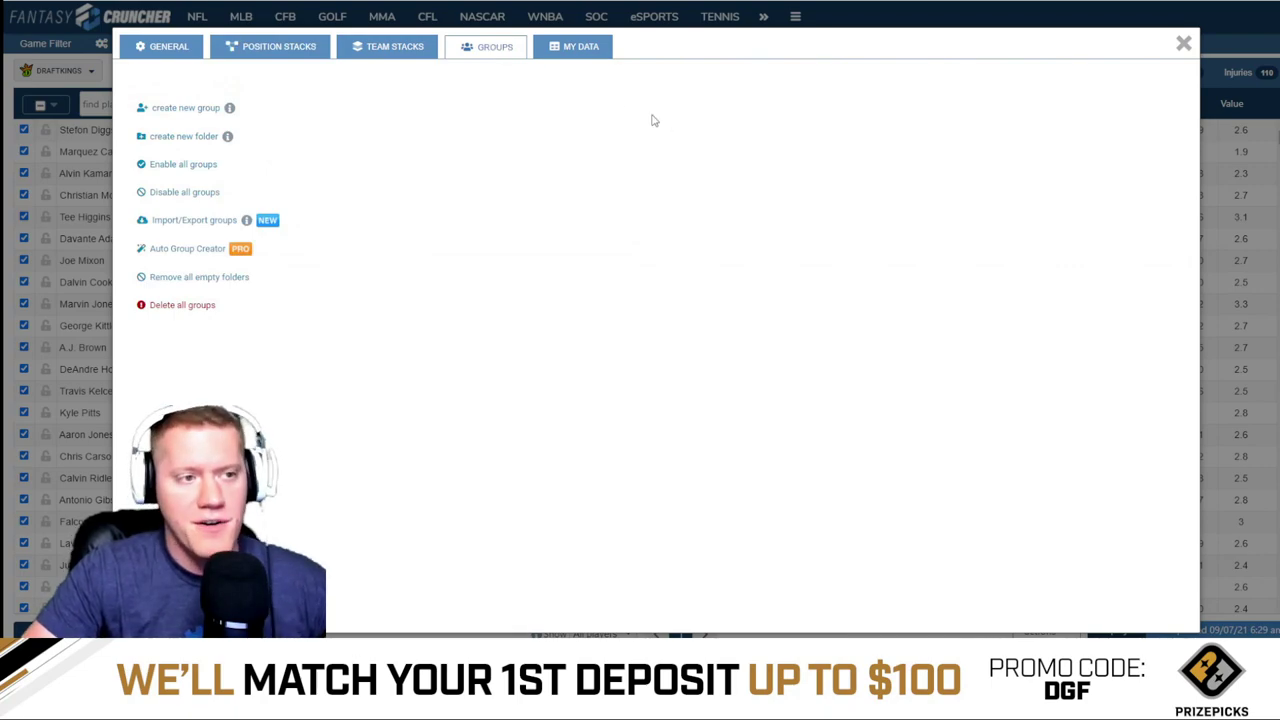
left_click(295, 47)
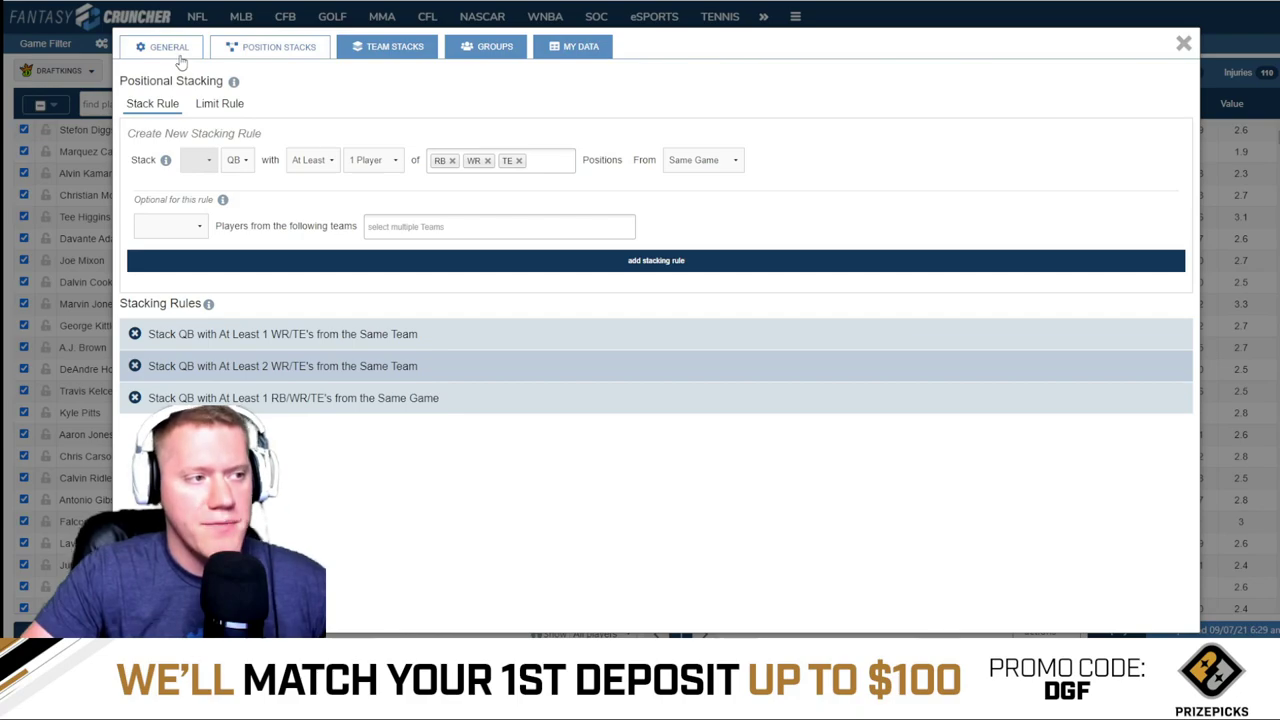
key("Escape")
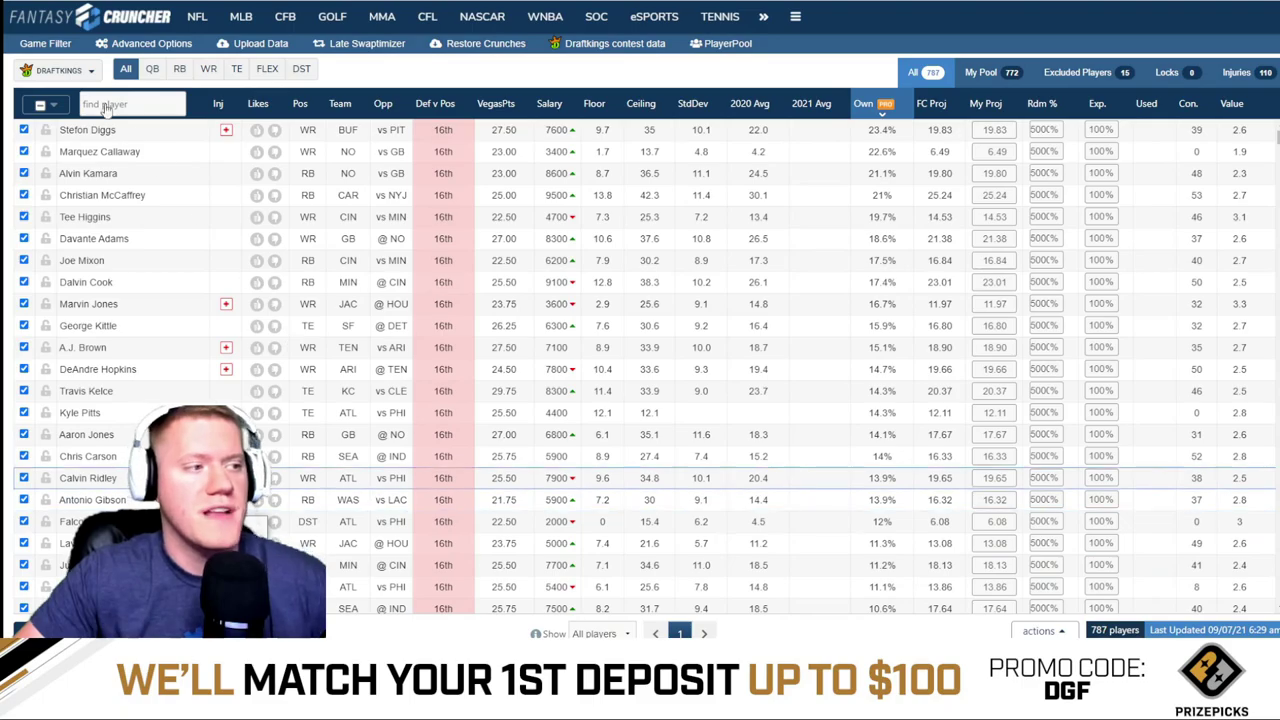
- Set the General tab's minimum Team Salary to 45000 and close the settings
left_click(128, 45)
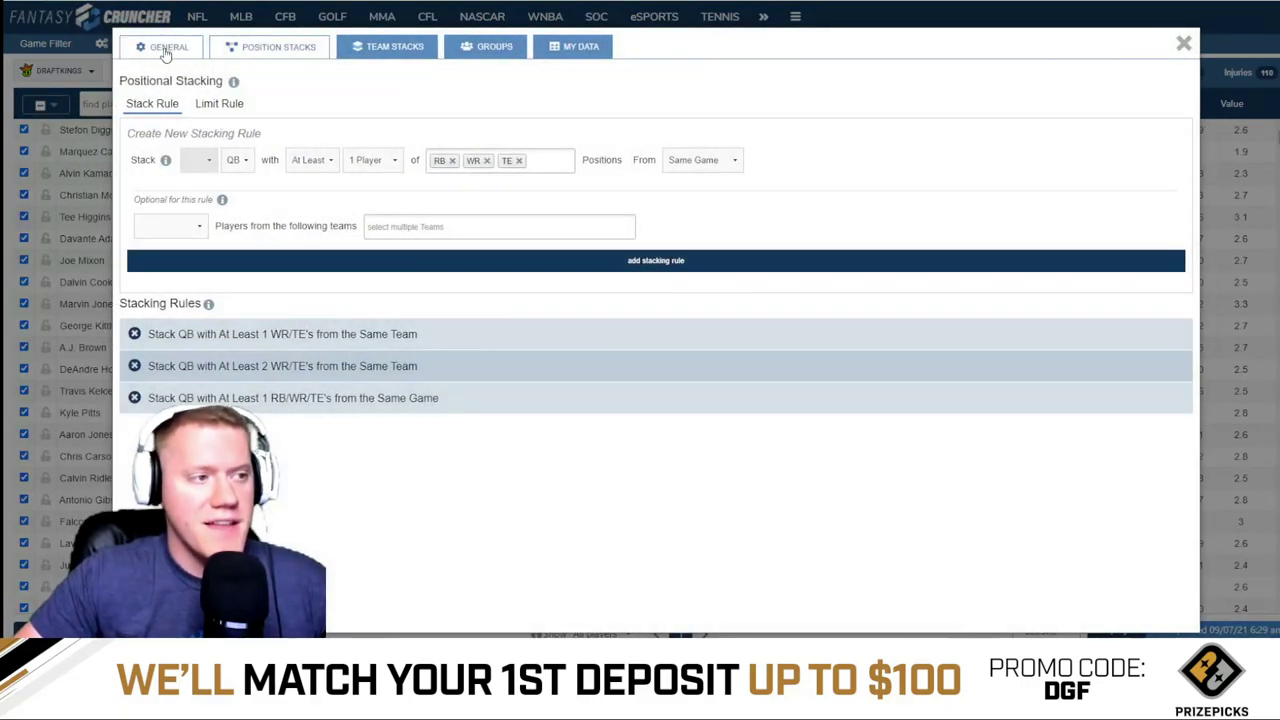
left_click(160, 46)
double_click(208, 270)
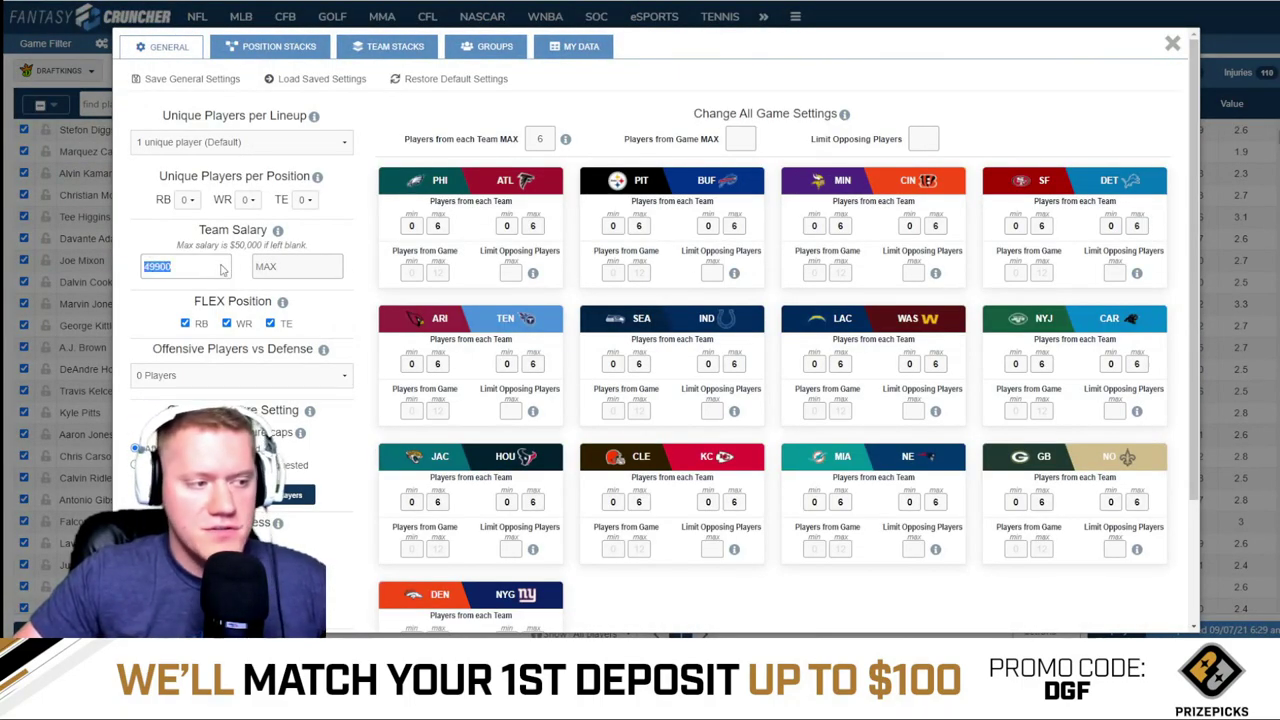
type("45000")
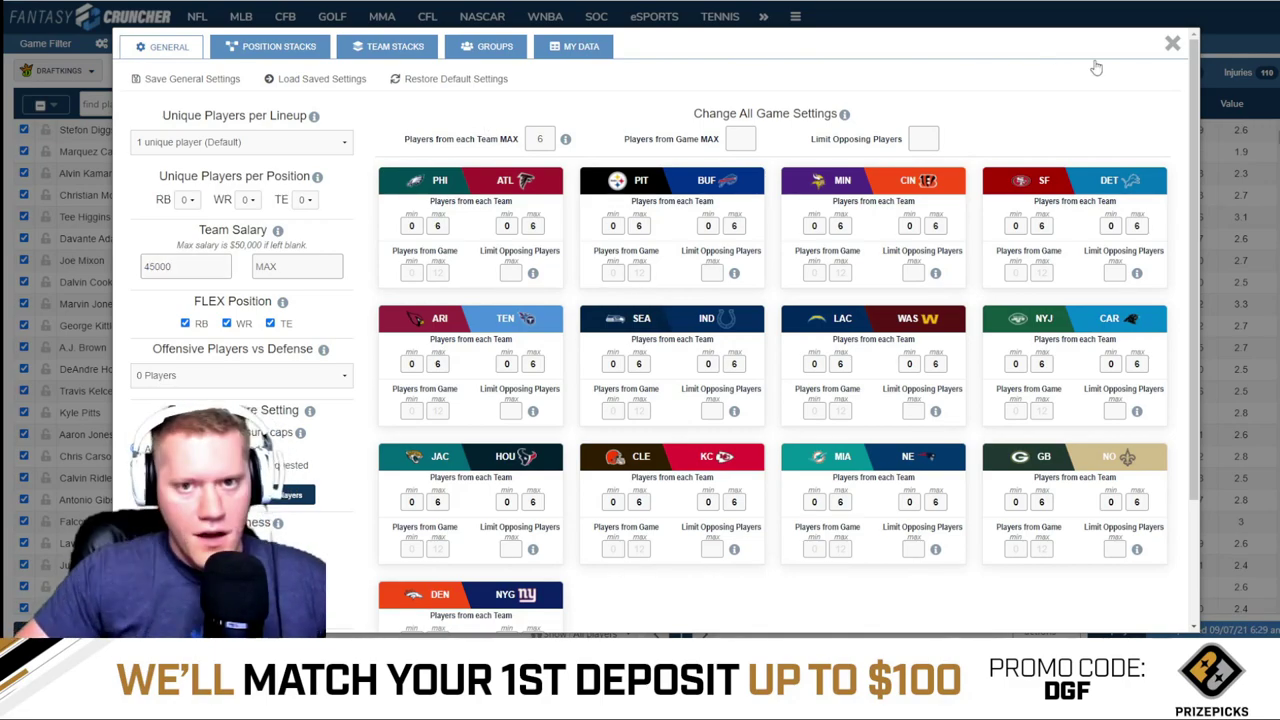
left_click(1170, 45)
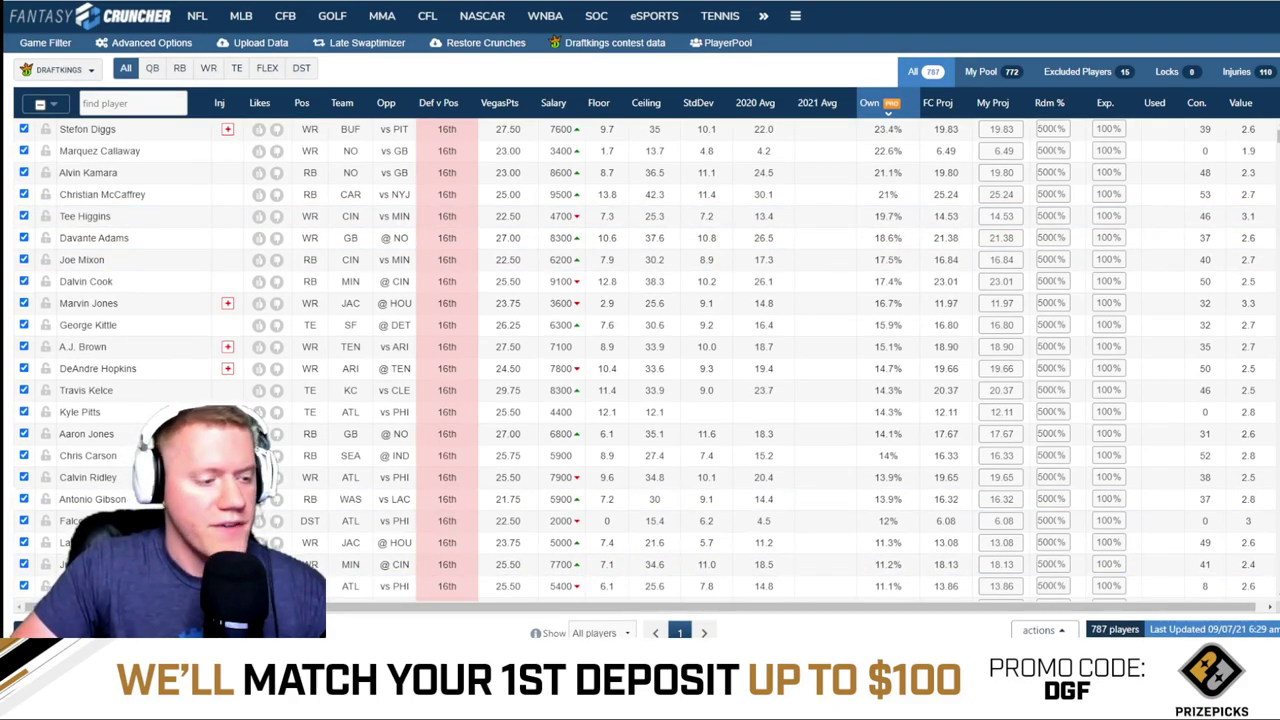
- Show the 500 lineup cards with the Team Stacks breakdown of 776 stacks
scroll(733, 598, "down", 10)
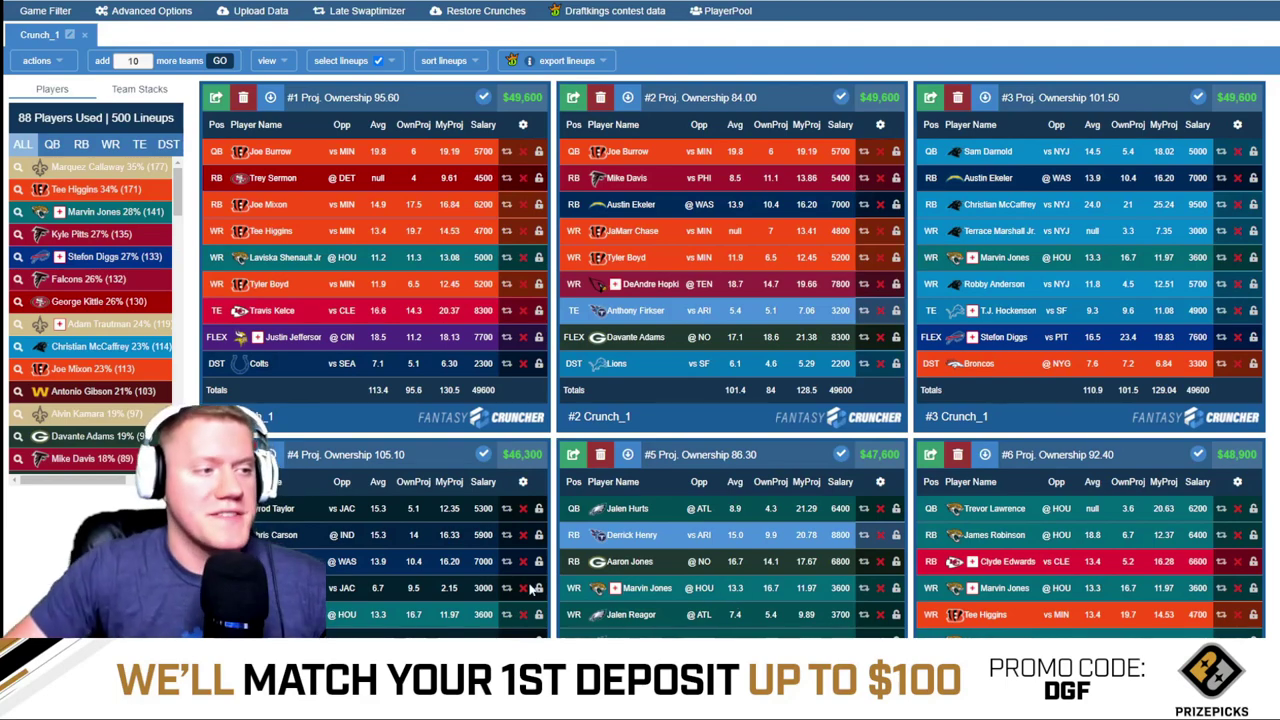
left_click(141, 90)
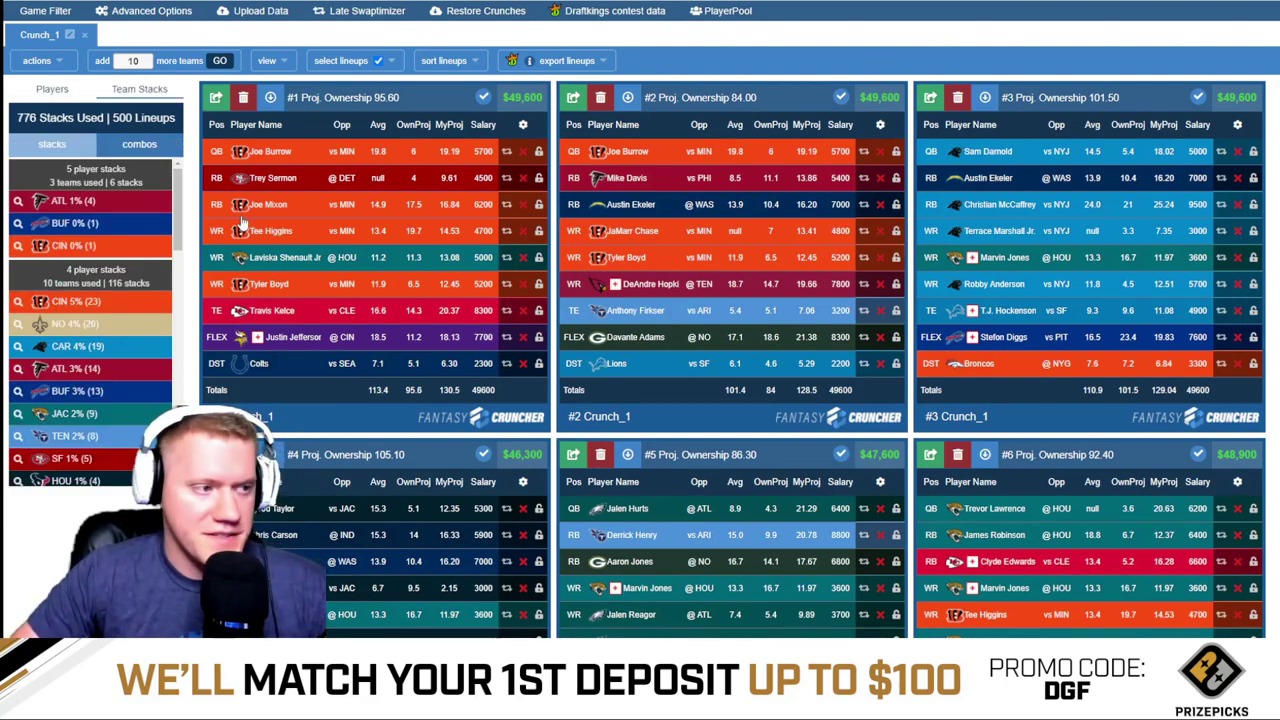
scroll(178, 231, "down", 2)
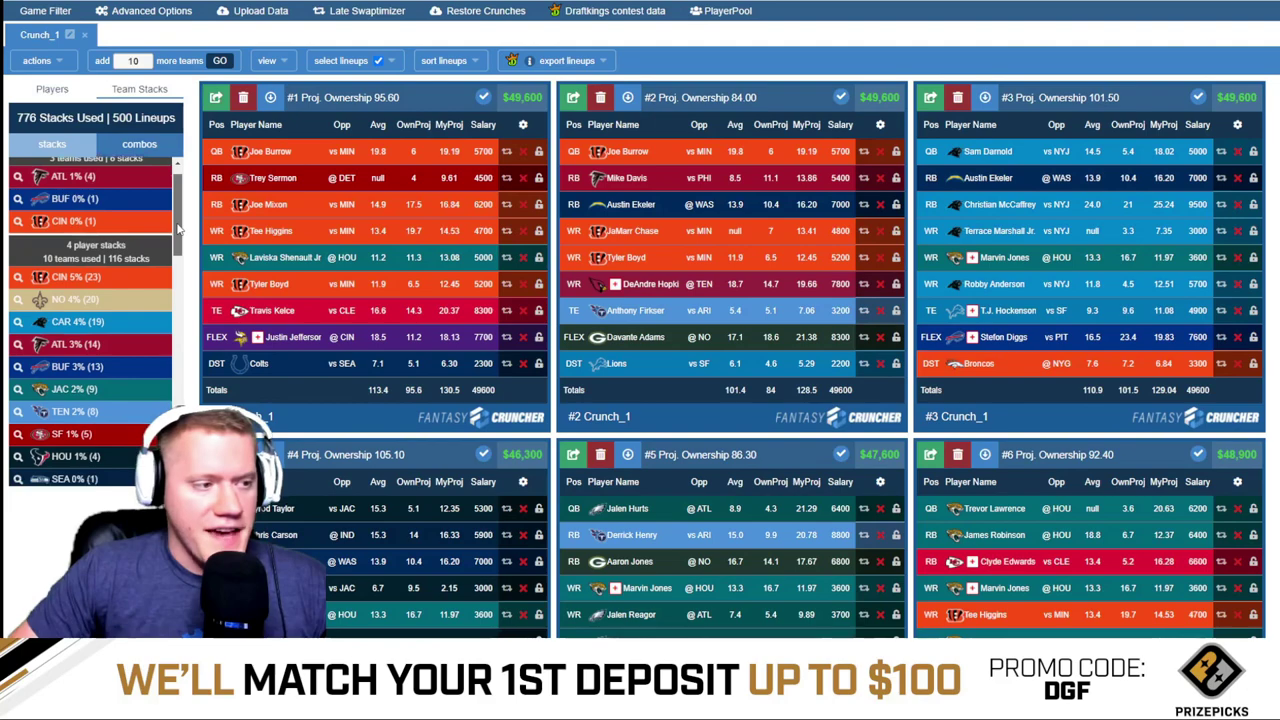
left_click_drag(177, 231, 177, 244)
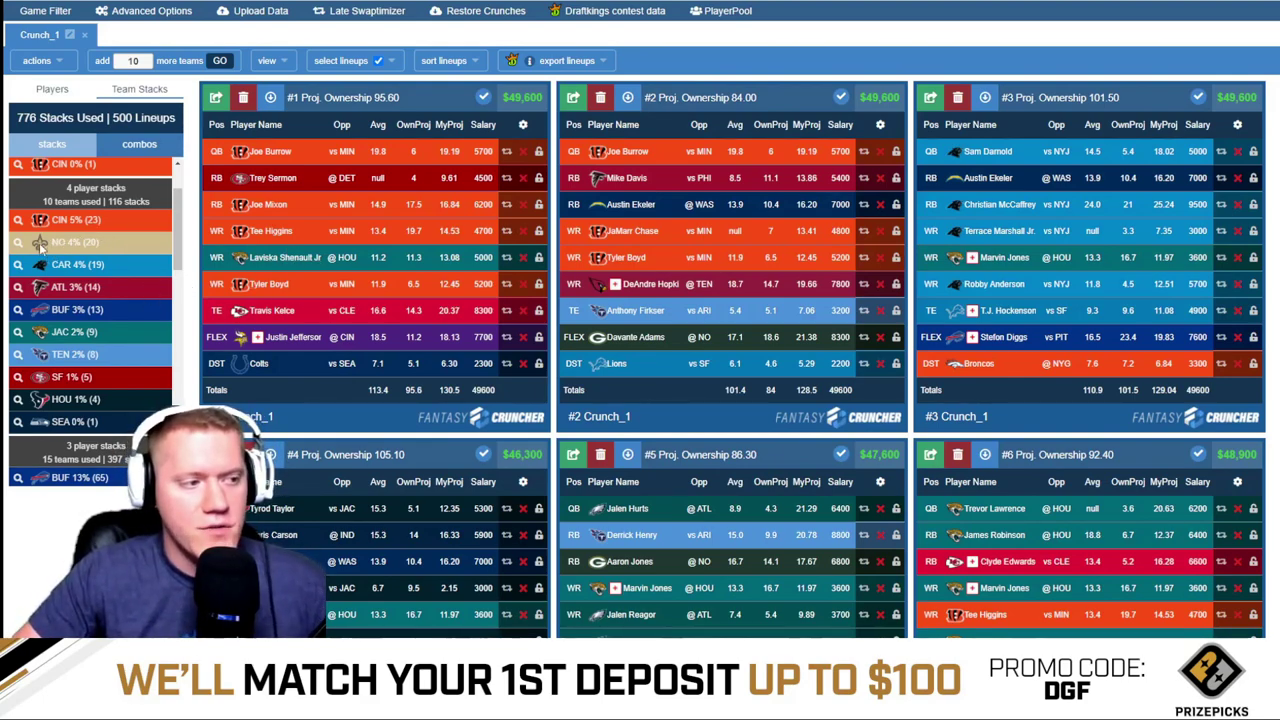
scroll(470, 263, "down", 4)
scroll(470, 263, "up", 2)
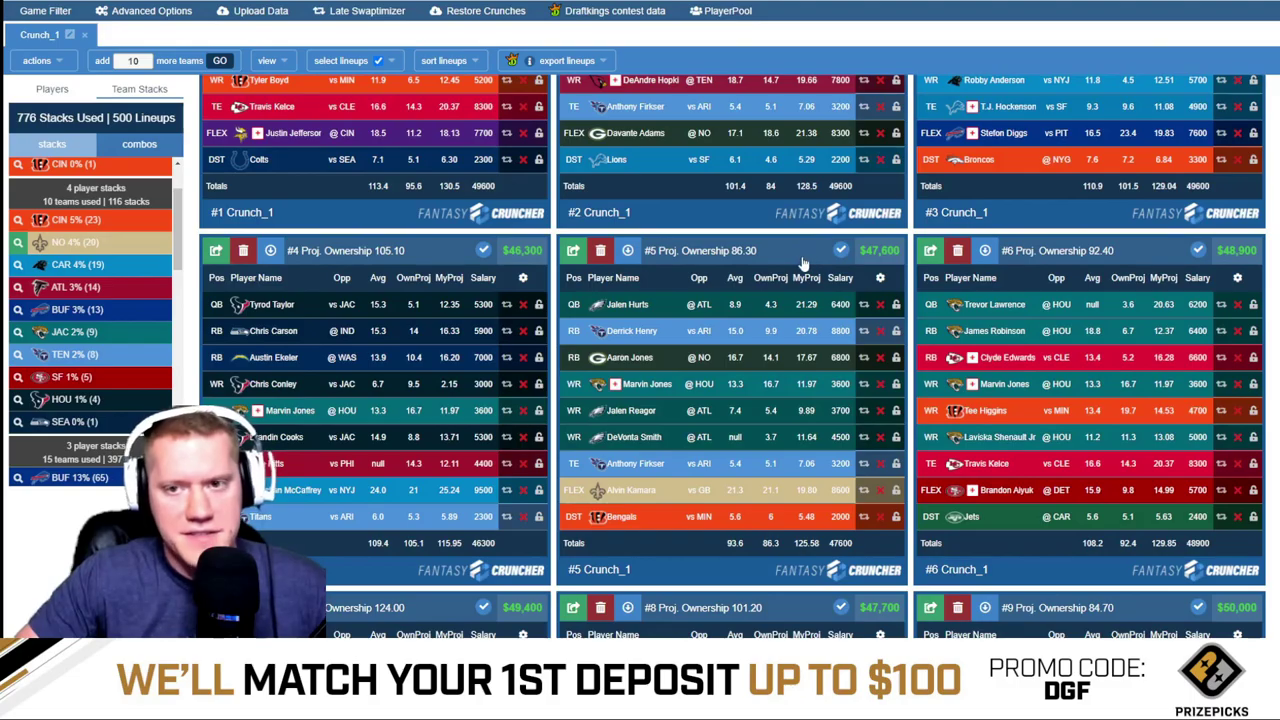
scroll(804, 264, "up", 6)
scroll(847, 547, "down", 5)
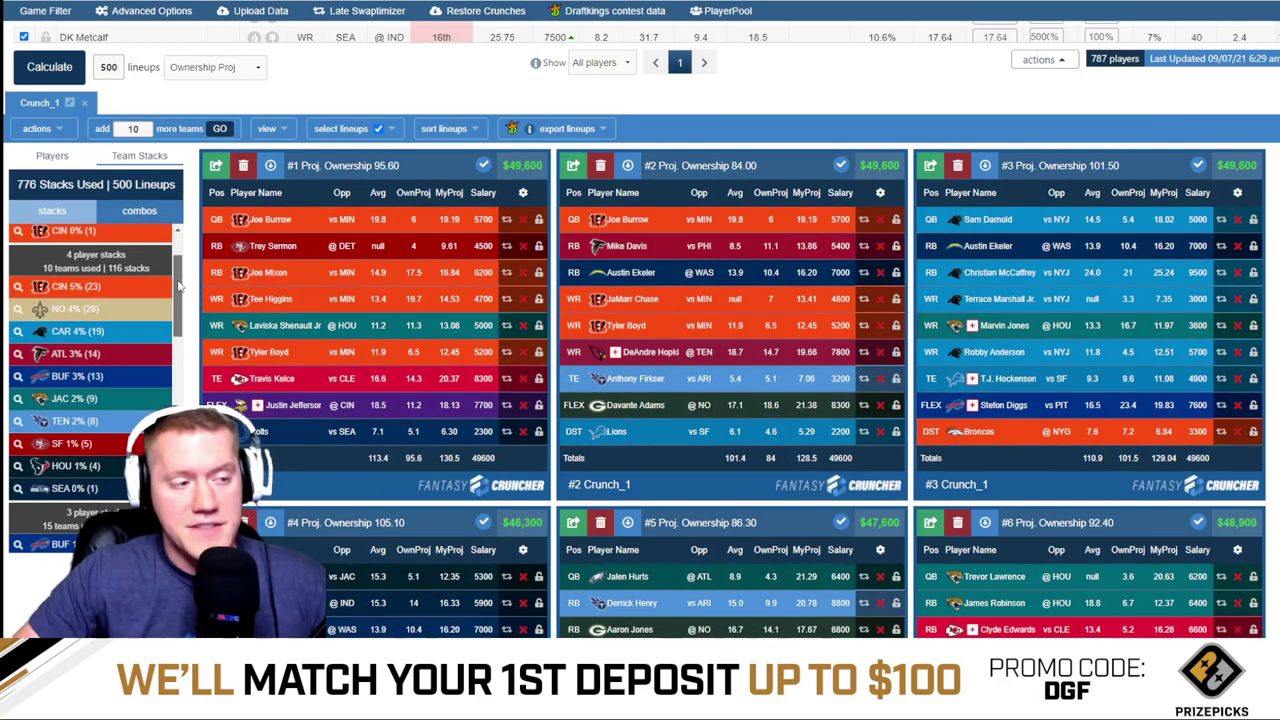
scroll(180, 285, "up", 1)
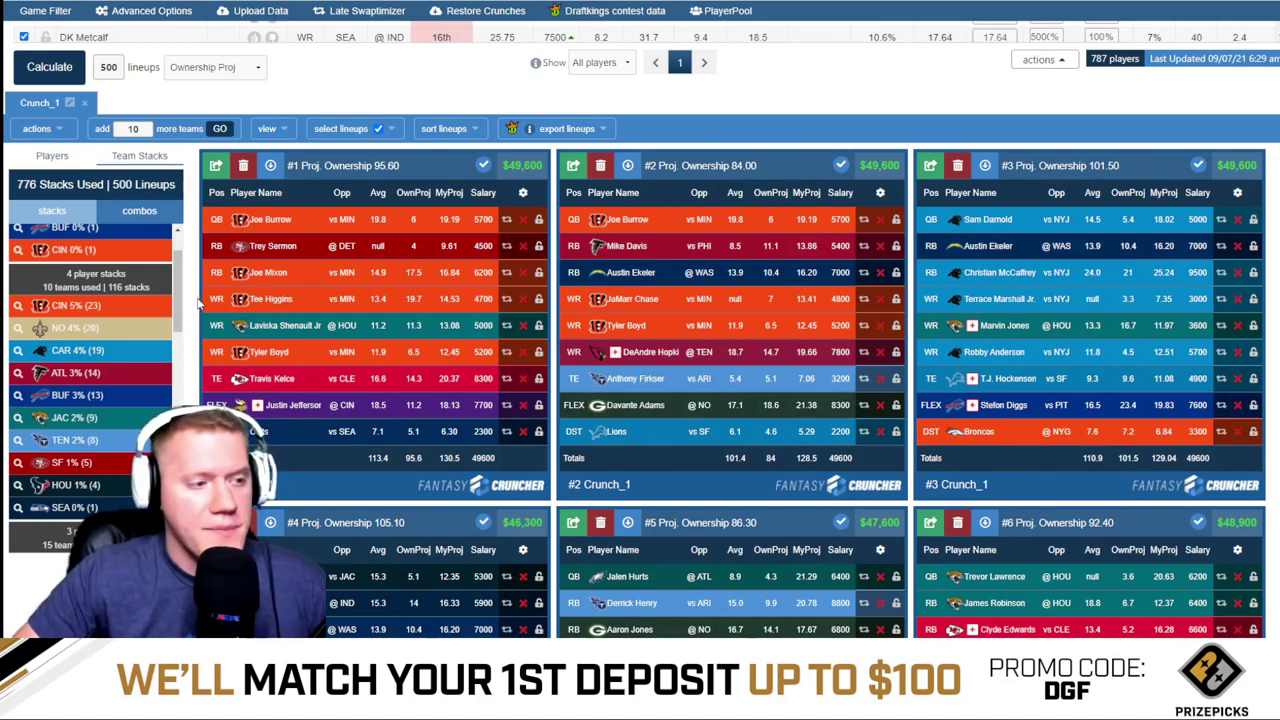
scroll(100, 380, "down", 1)
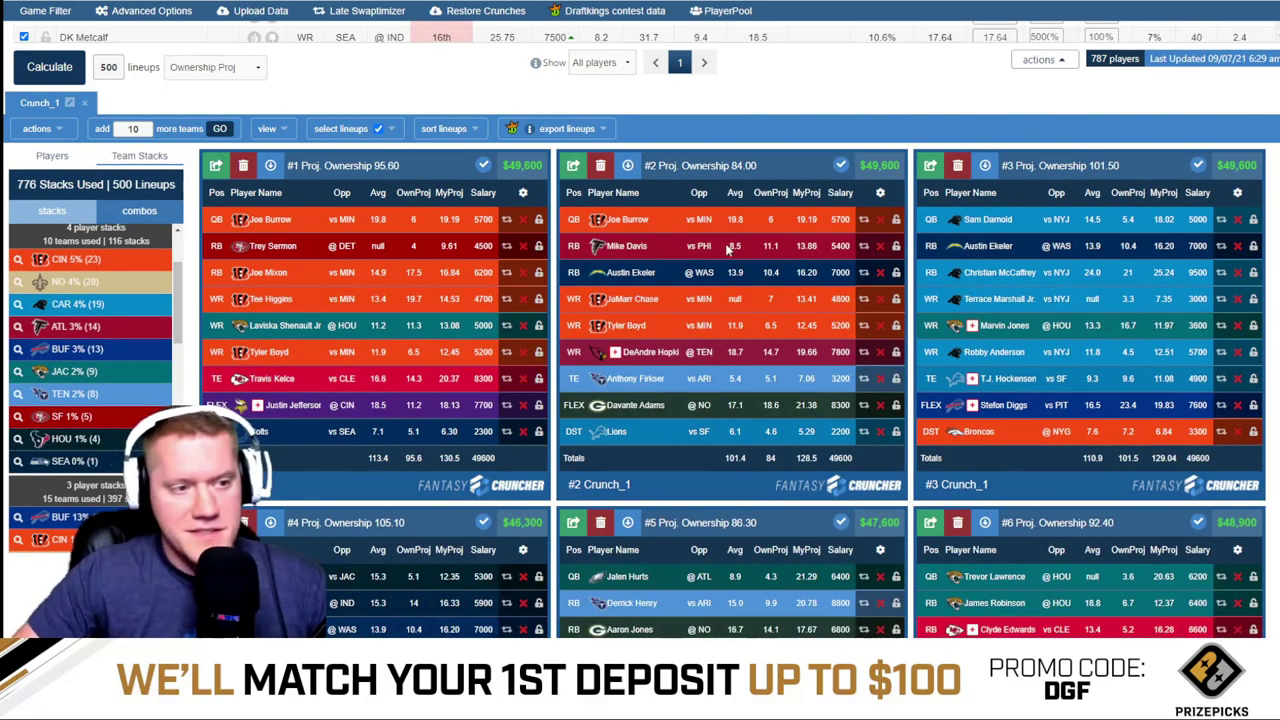
scroll(180, 327, "down", 1)
scroll(180, 327, "down", 1)
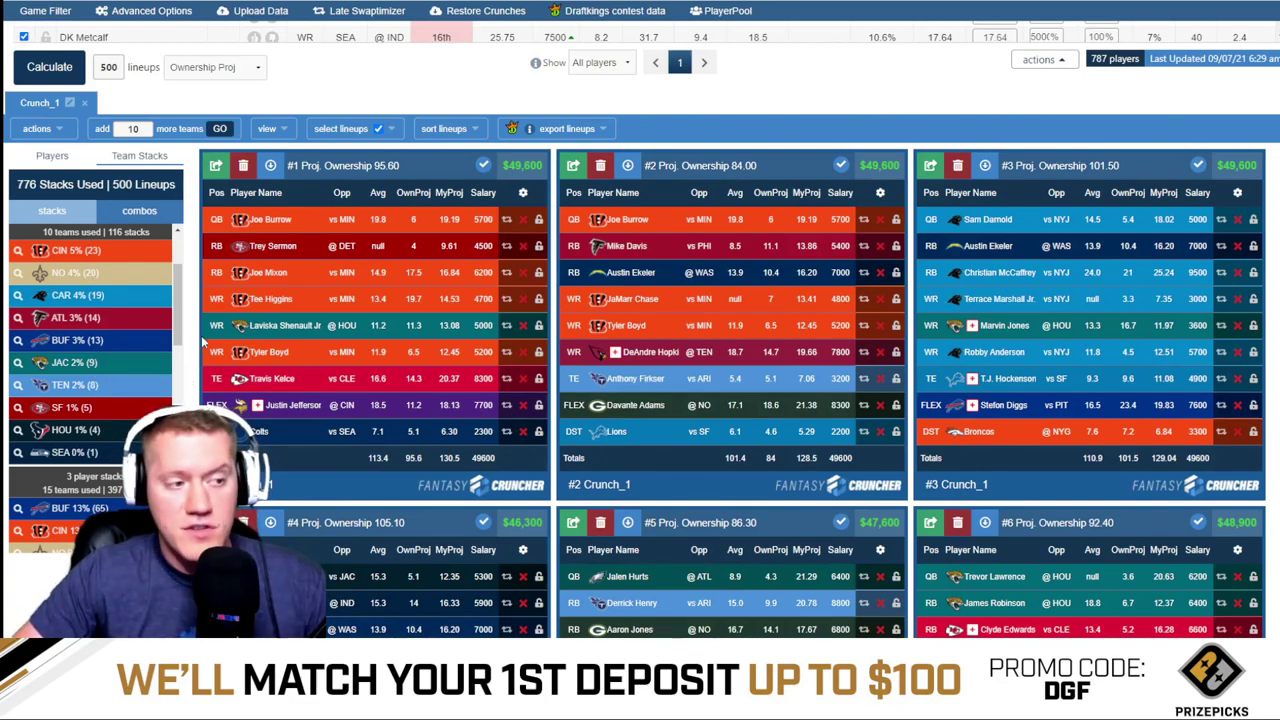
scroll(177, 298, "down", 1)
left_click_drag(177, 298, 177, 395)
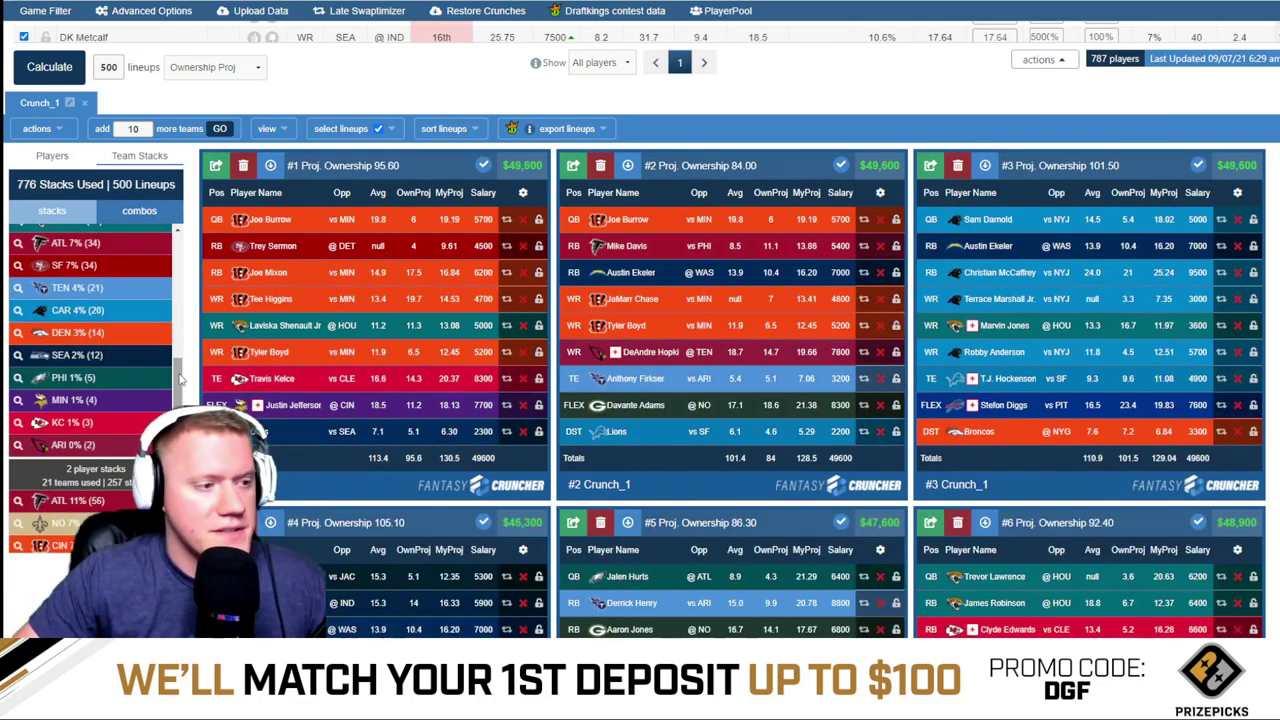
scroll(177, 378, "down", 3)
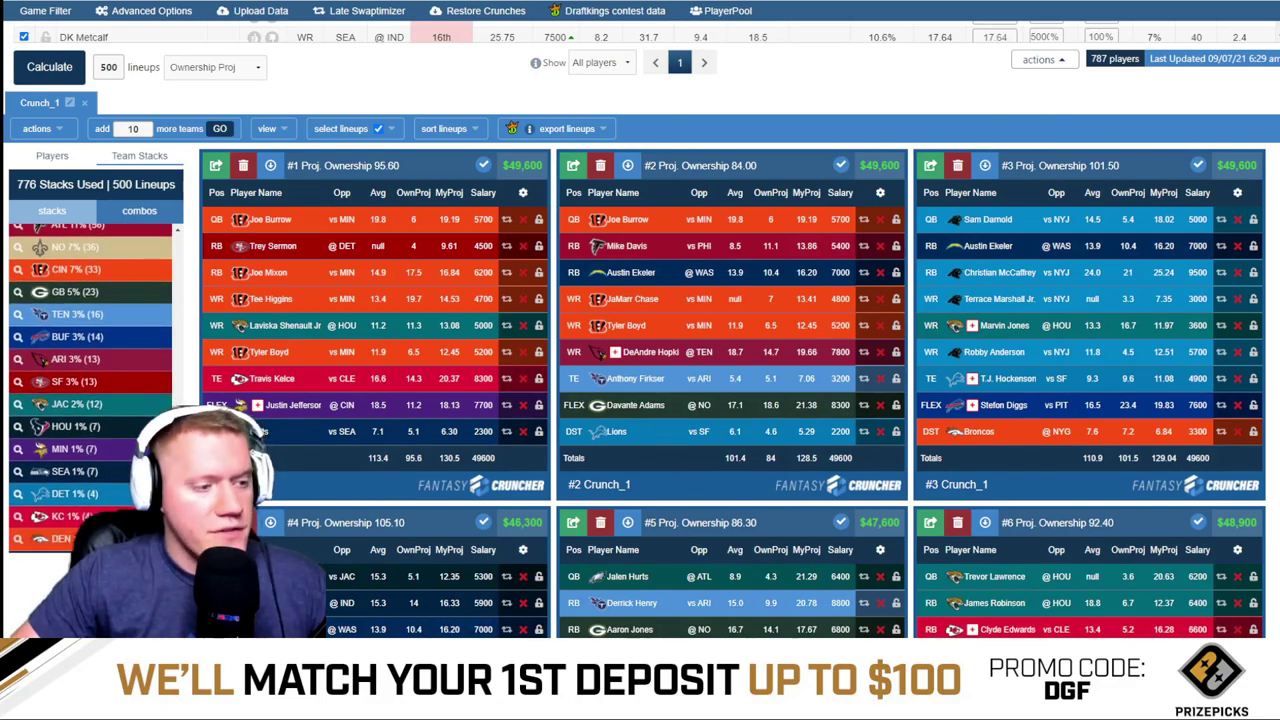
scroll(173, 350, "up", 5)
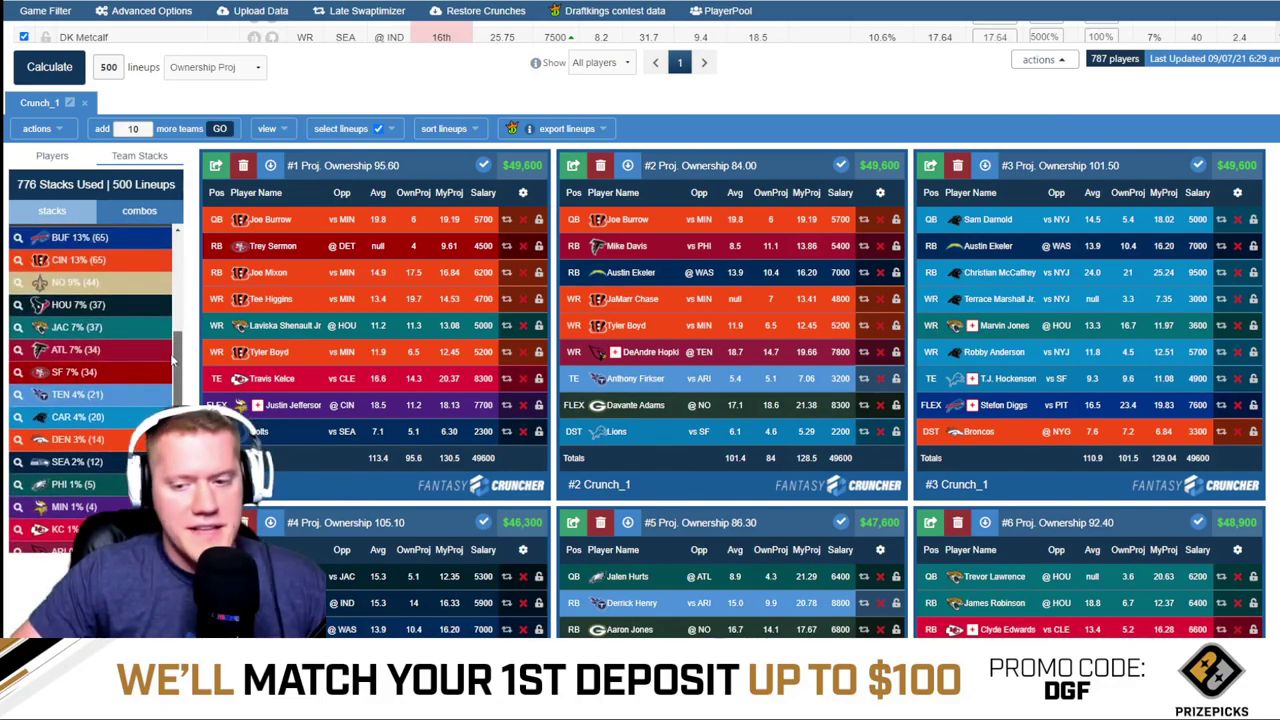
left_click_drag(173, 359, 178, 240)
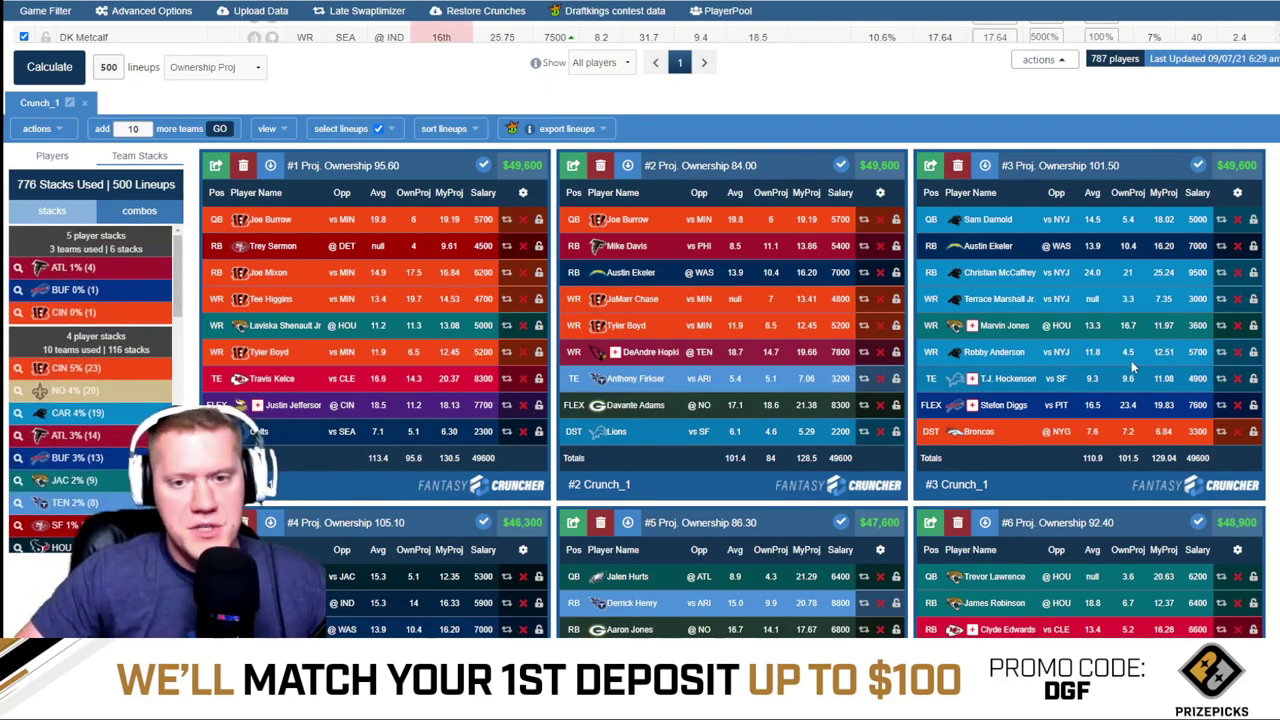
scroll(1131, 369, "down", 1)
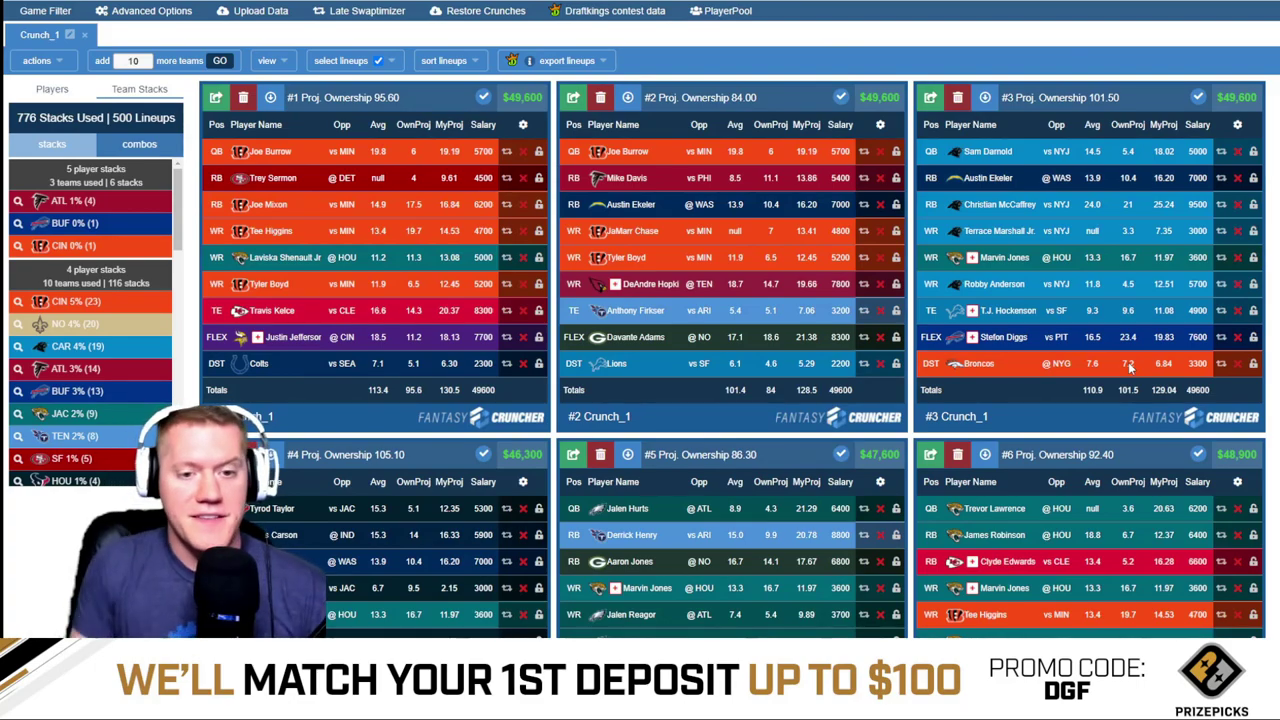
scroll(1077, 366, "up", 3)
scroll(1077, 366, "down", 2)
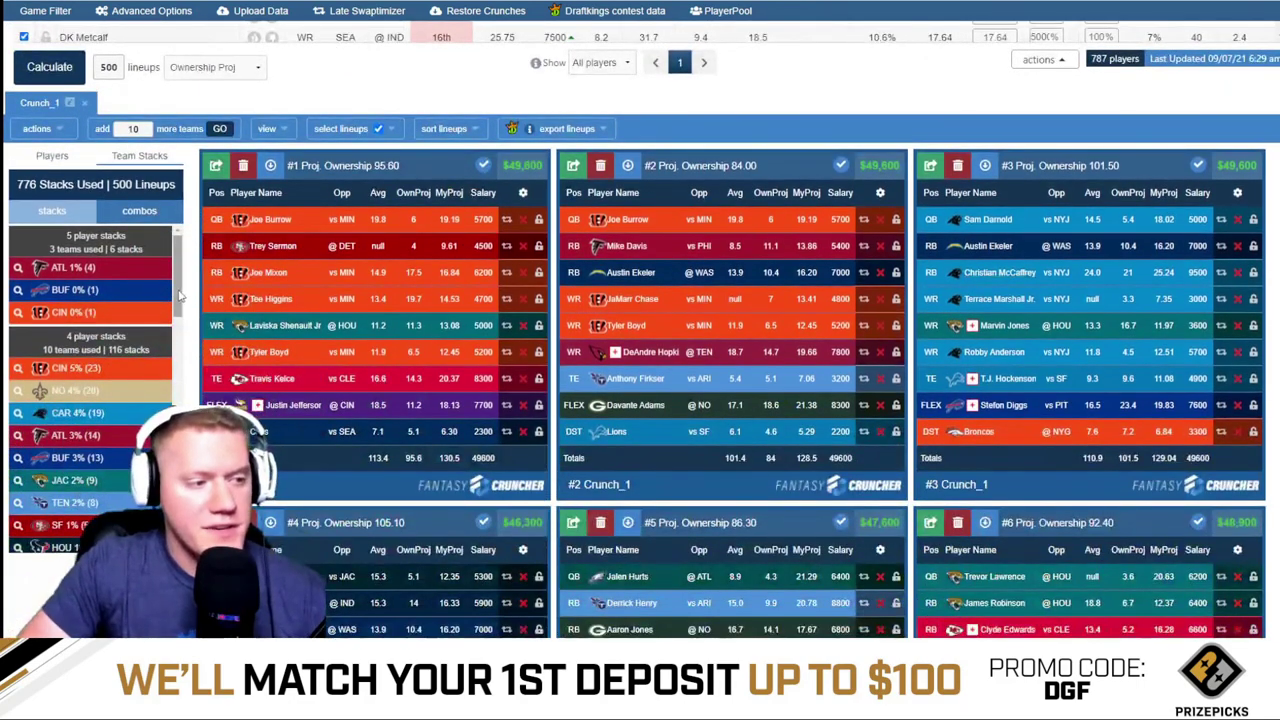
scroll(180, 343, "down", 2)
scroll(180, 343, "up", 3)
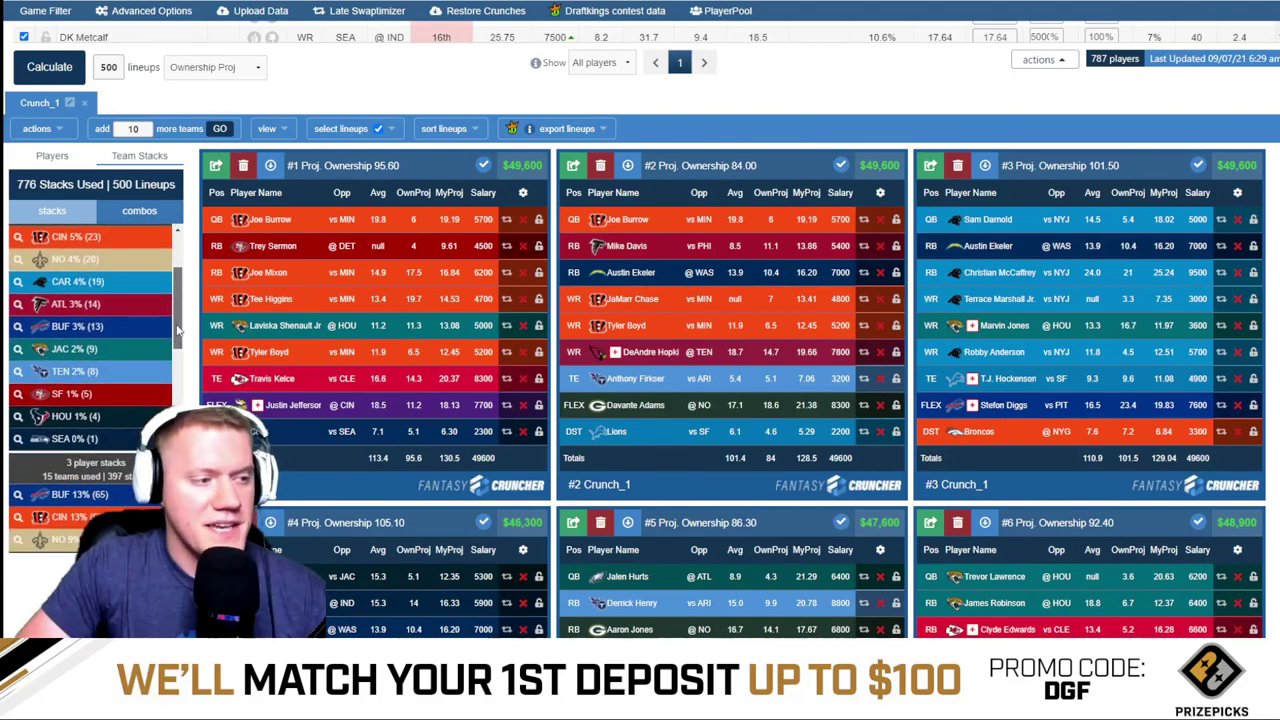
scroll(176, 312, "down", 1)
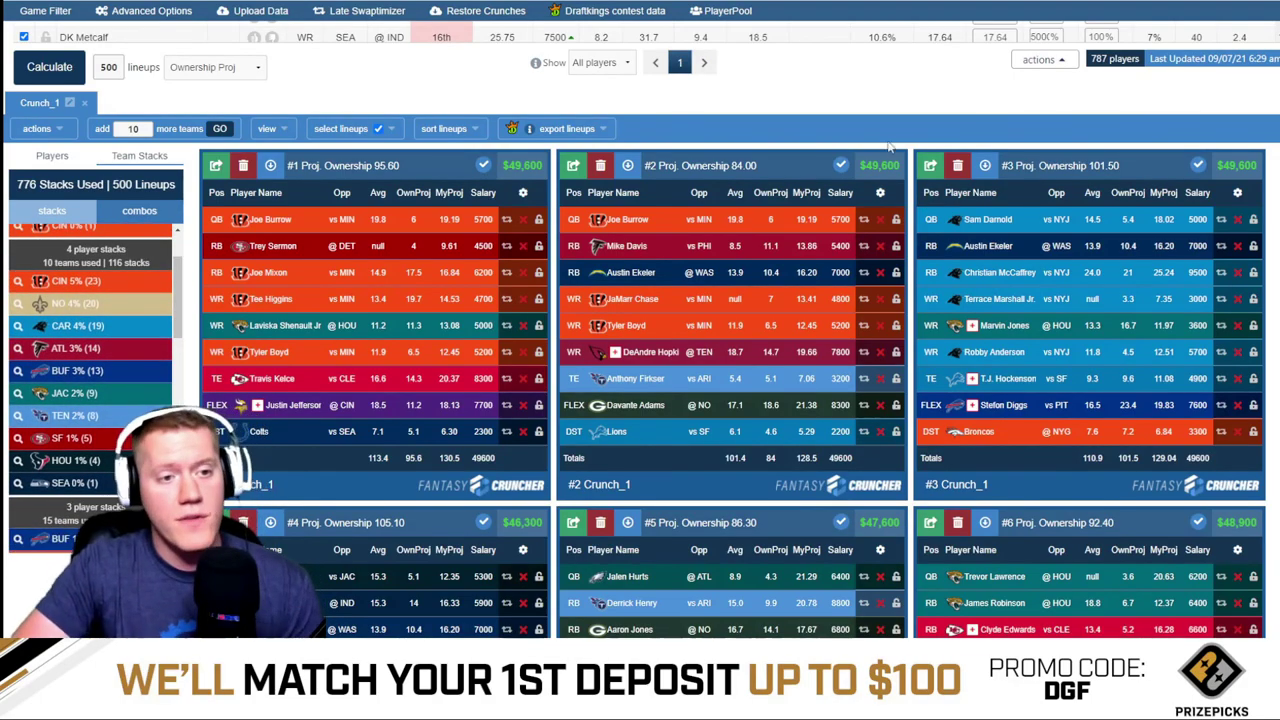
scroll(871, 147, "up", 1)
scroll(871, 147, "up", 6)
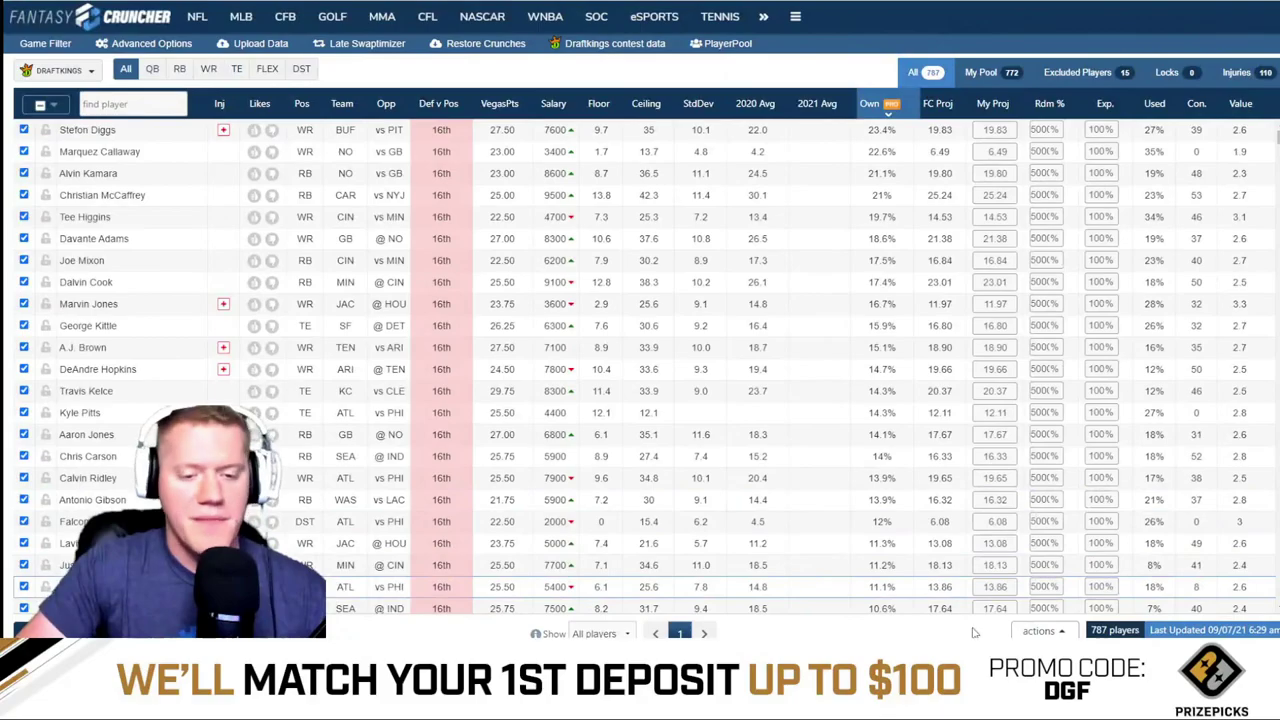
scroll(968, 537, "down", 3)
scroll(968, 537, "down", 2)
scroll(946, 338, "up", 1)
scroll(946, 338, "down", 2)
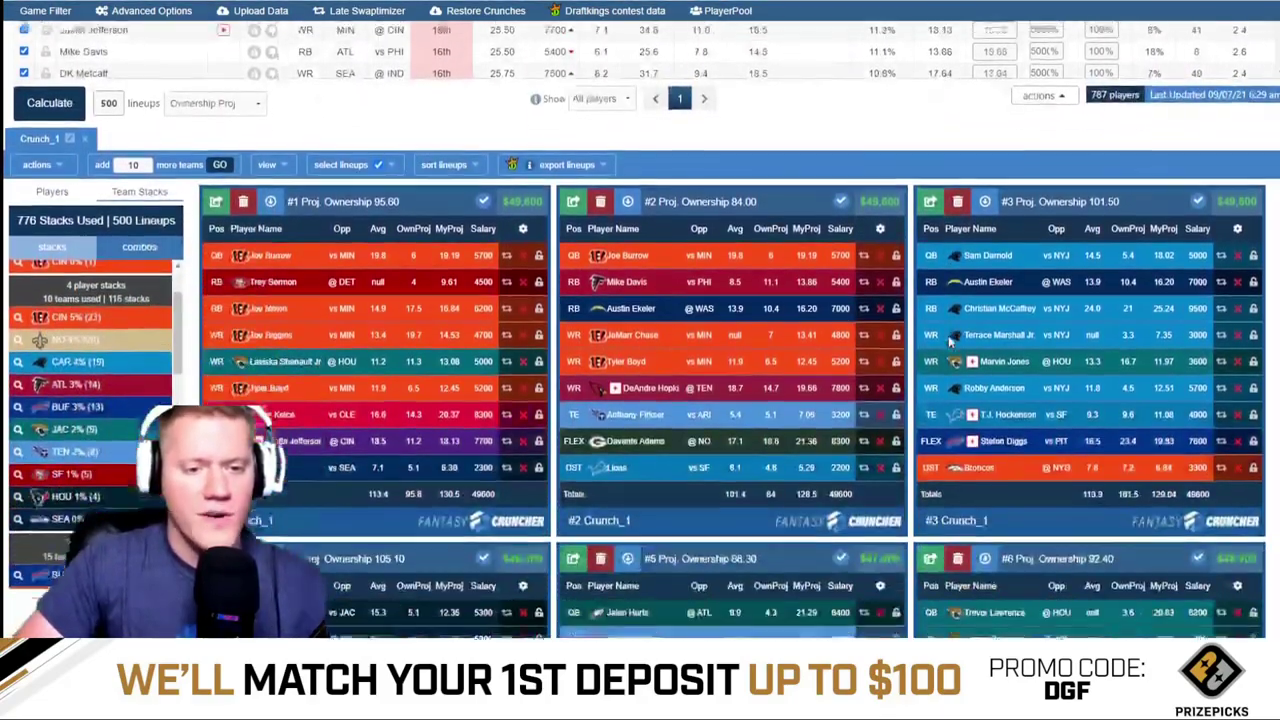